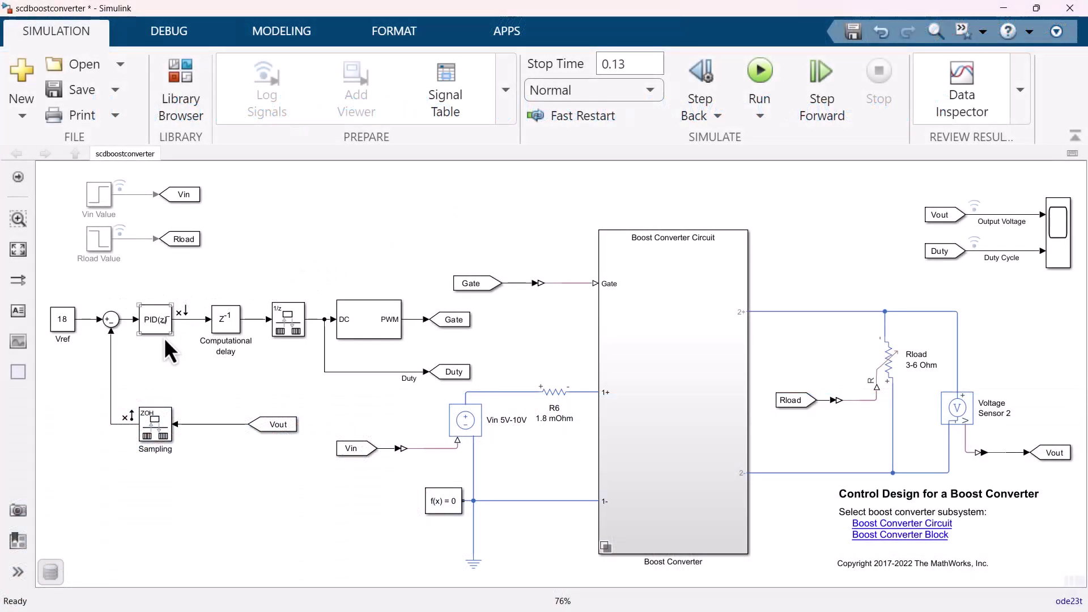
# - Select the discrete PID Controller block that drives the PWM in scdboostconverter
pyautogui.click(163, 329)
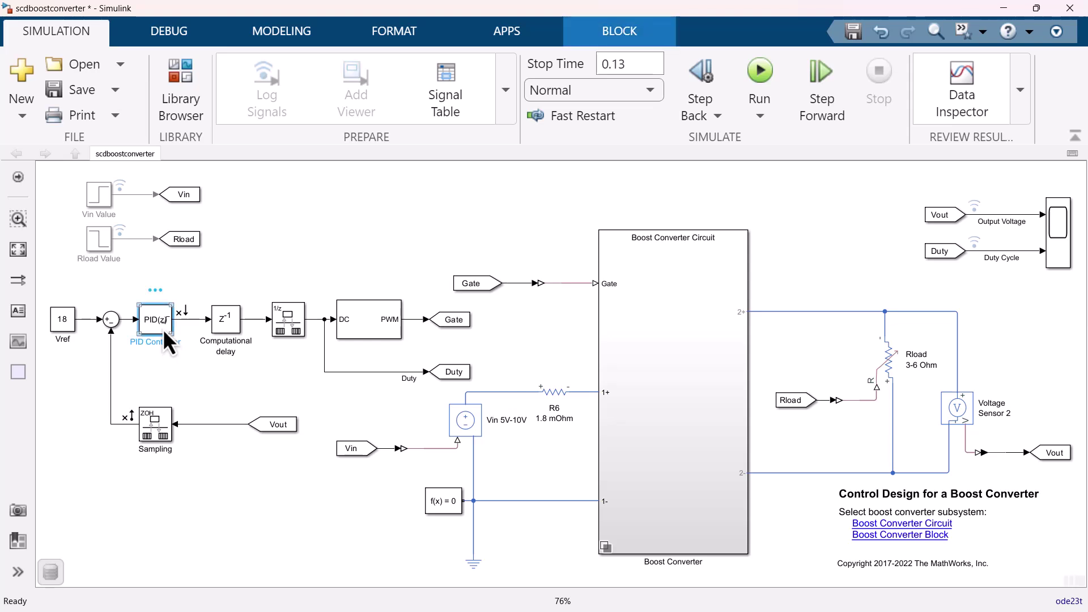
pyautogui.doubleClick(163, 329)
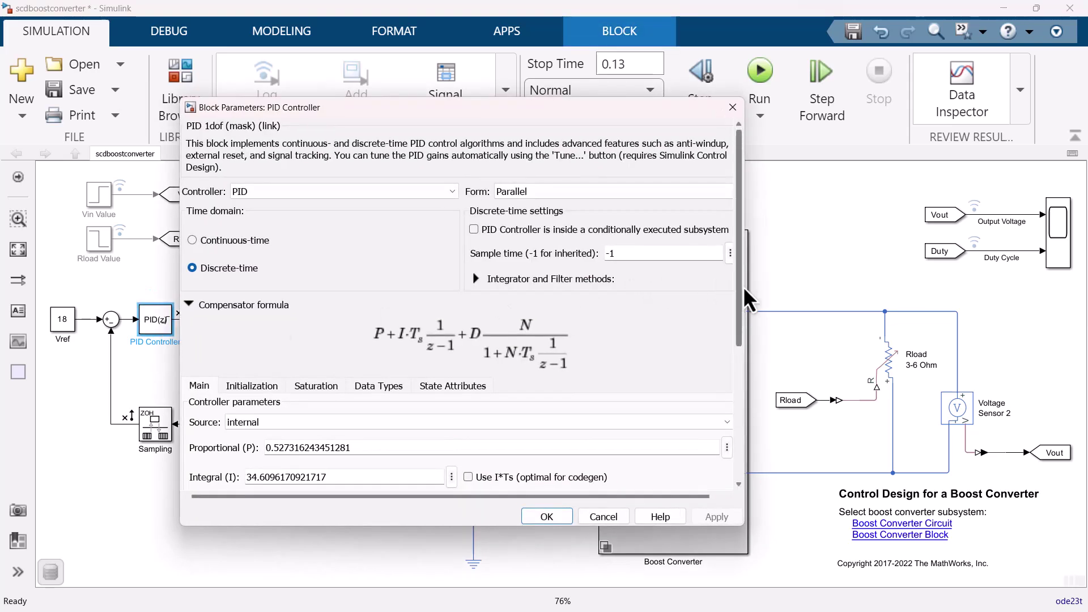
pyautogui.moveTo(740, 289); pyautogui.dragTo(738, 445)
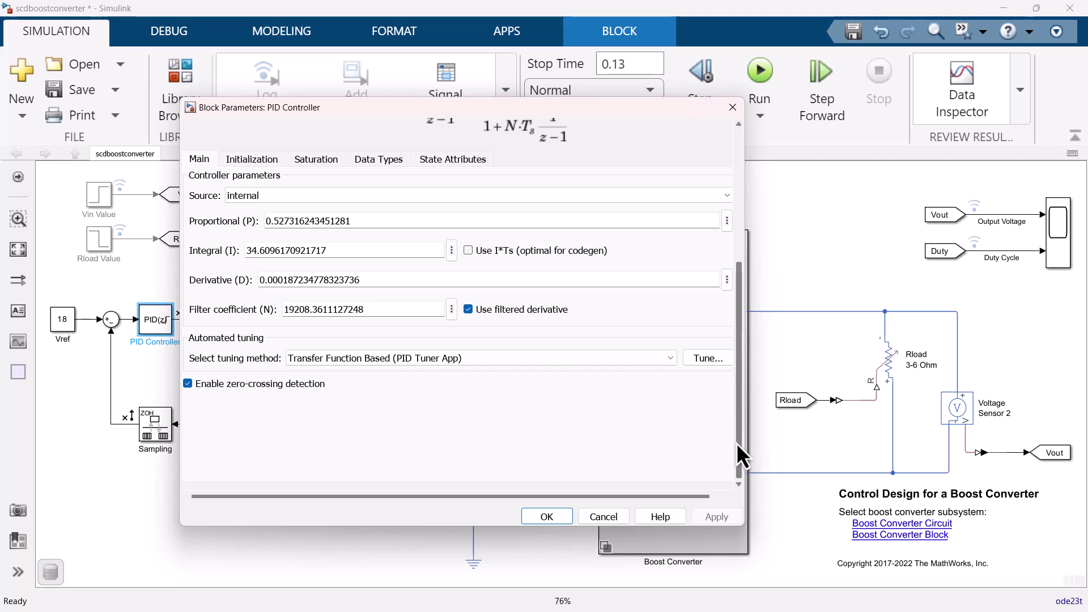
pyautogui.click(710, 365)
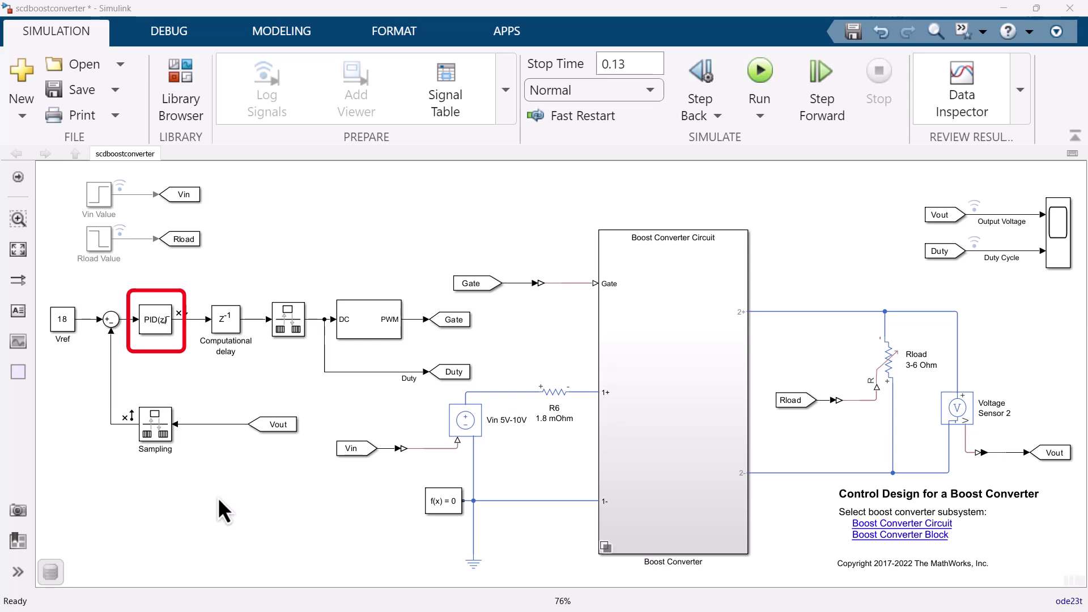
# - Simulate the boost converter and view Run 1's Output Voltage in Data Inspector
pyautogui.click(747, 70)
pyautogui.click(958, 76)
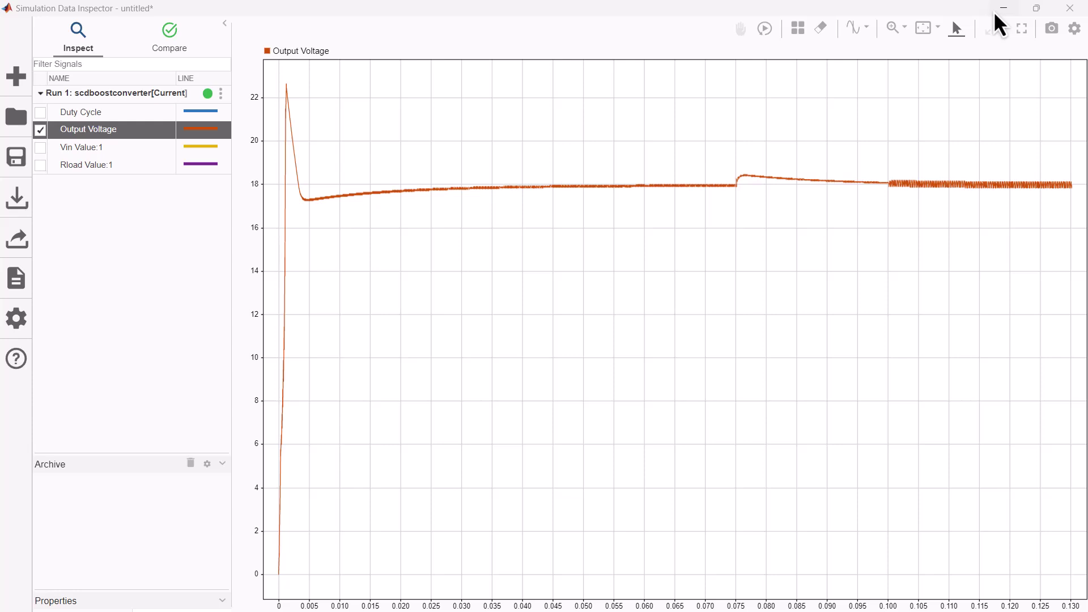
# - Launch PID Tuner from the PID Controller block parameters and maximize its window
pyautogui.click(995, 11)
pyautogui.doubleClick(162, 329)
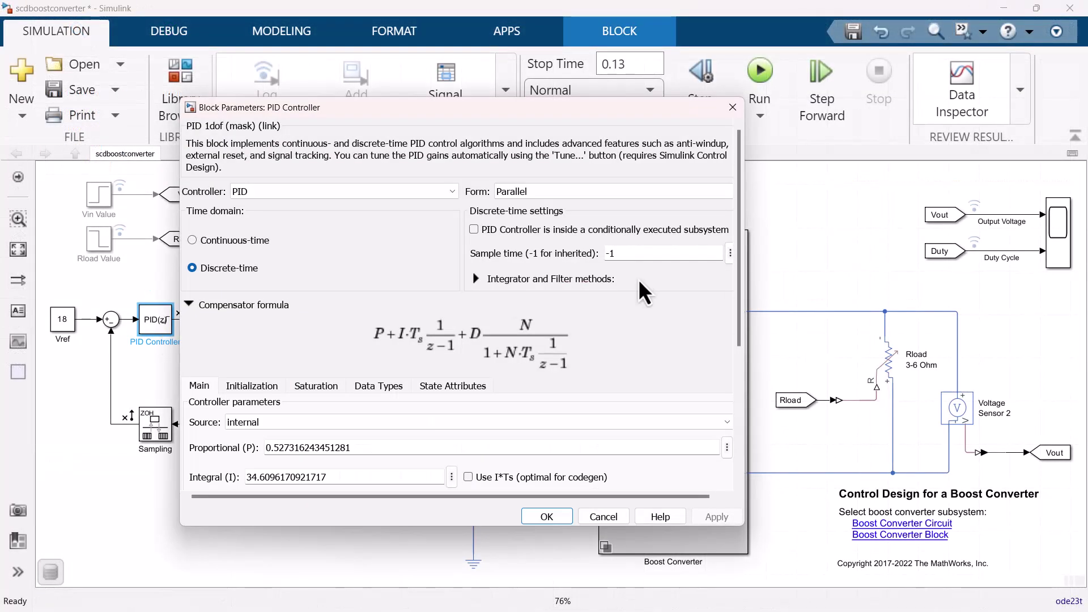
pyautogui.scroll(-2, 741, 306)
pyautogui.moveTo(741, 306); pyautogui.dragTo(736, 443)
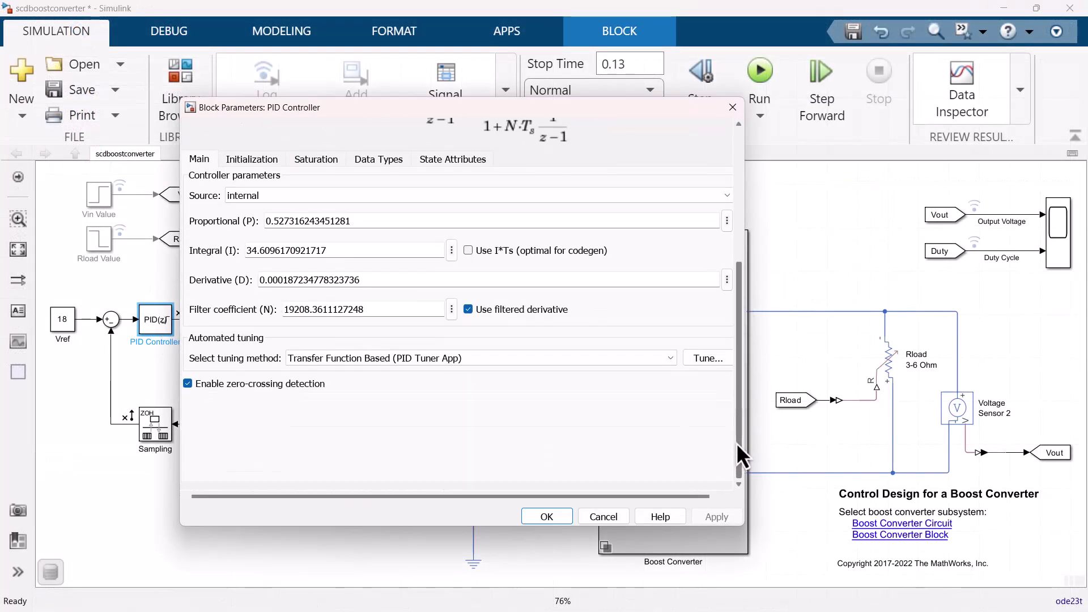
pyautogui.click(708, 363)
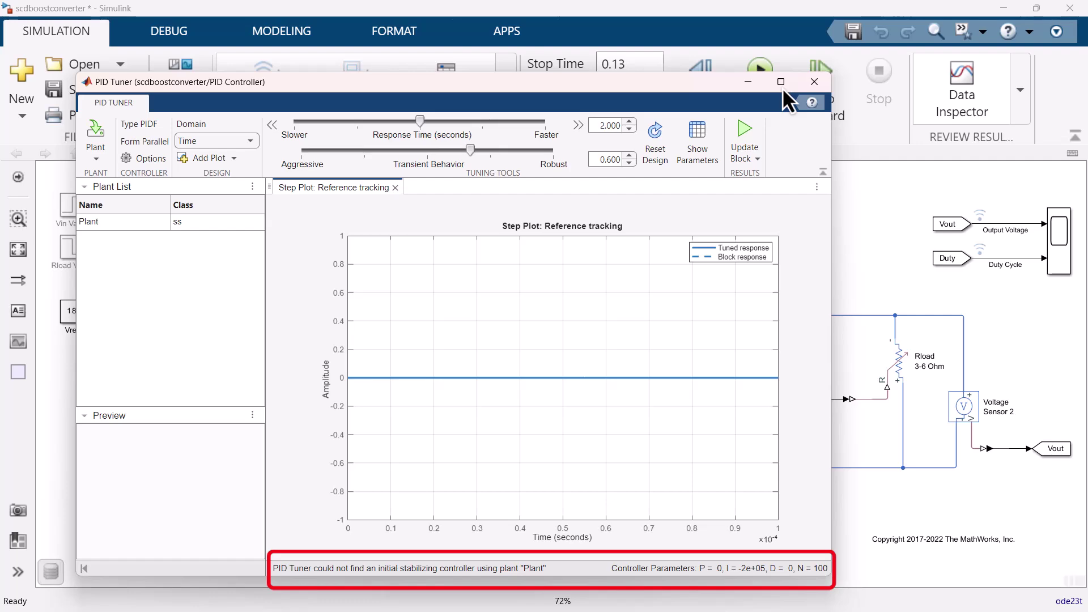
pyautogui.click(782, 86)
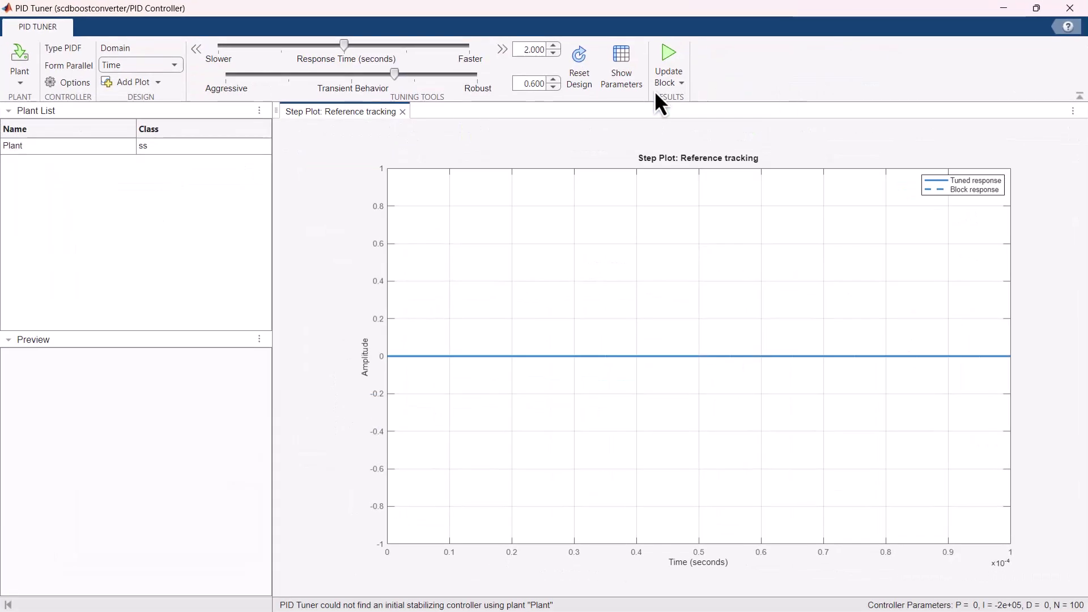
# - Start identifying a new plant using step I/O data simulated from the Simulink model
pyautogui.click(34, 85)
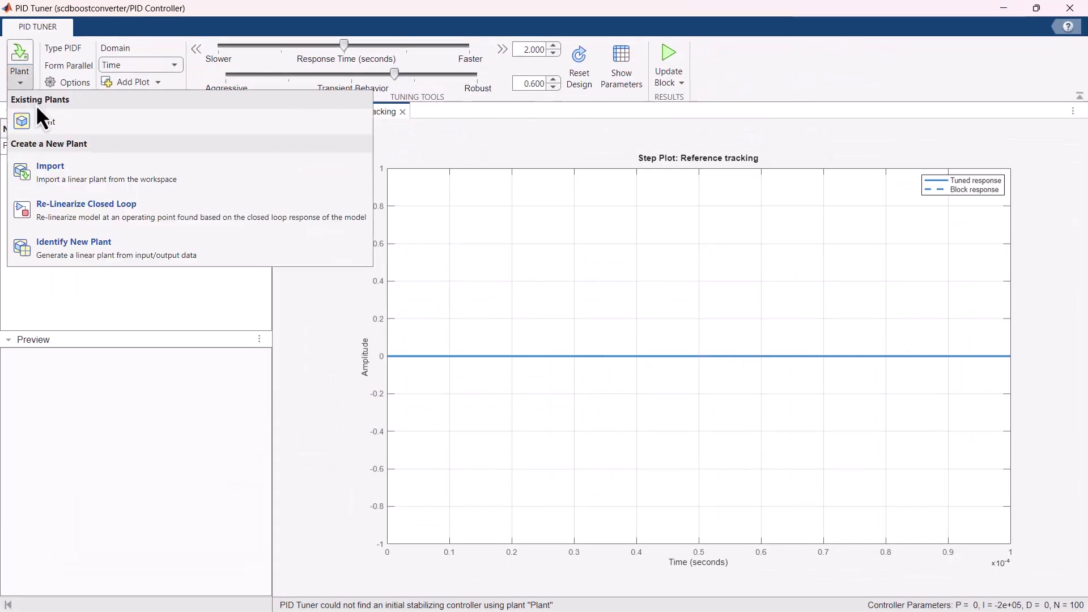
pyautogui.click(95, 249)
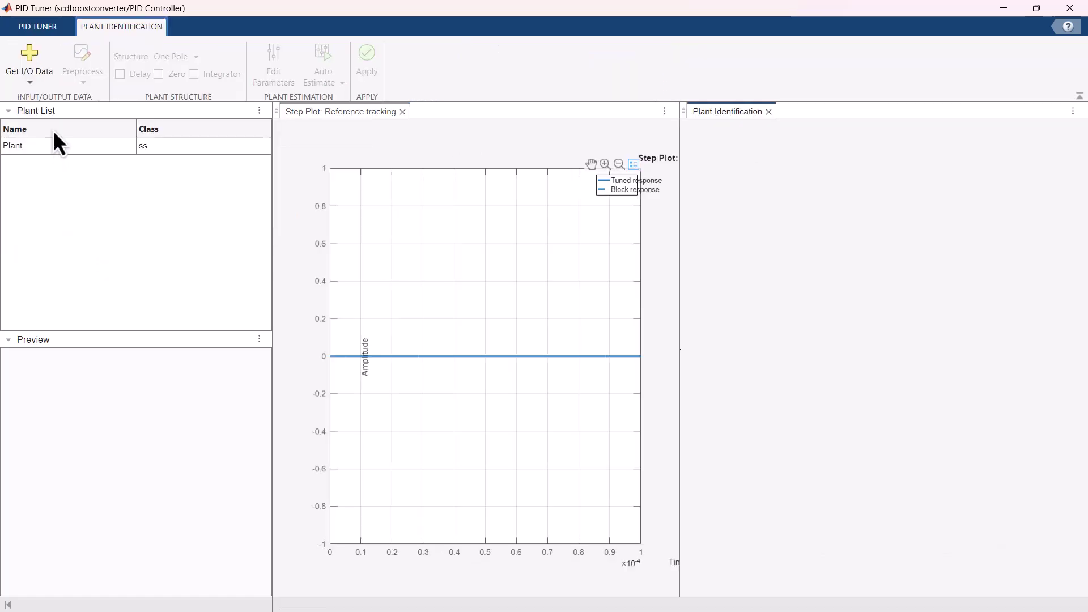
pyautogui.click(34, 89)
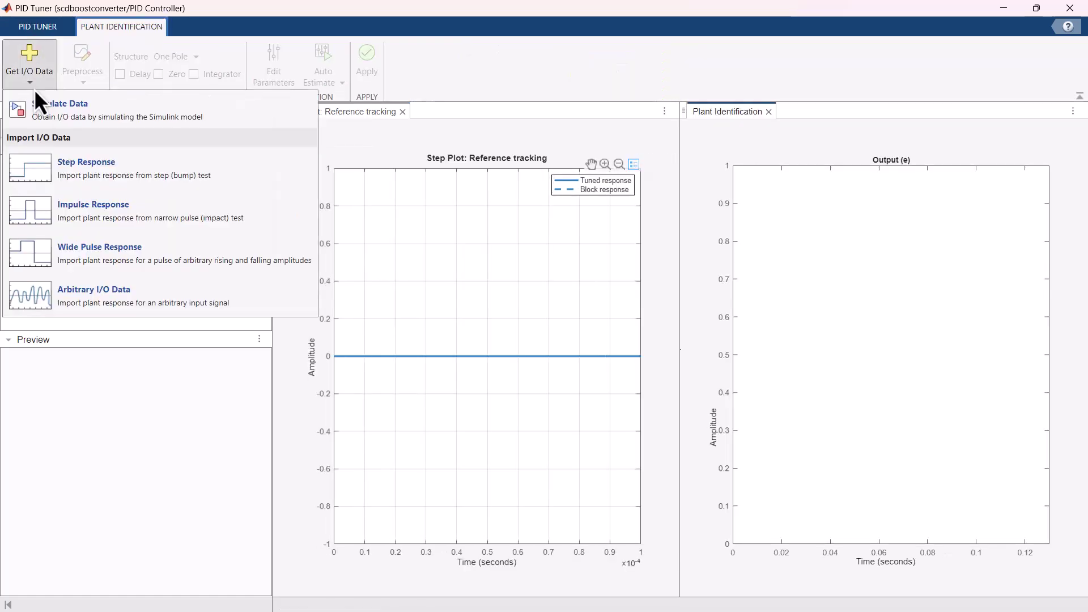
pyautogui.click(67, 114)
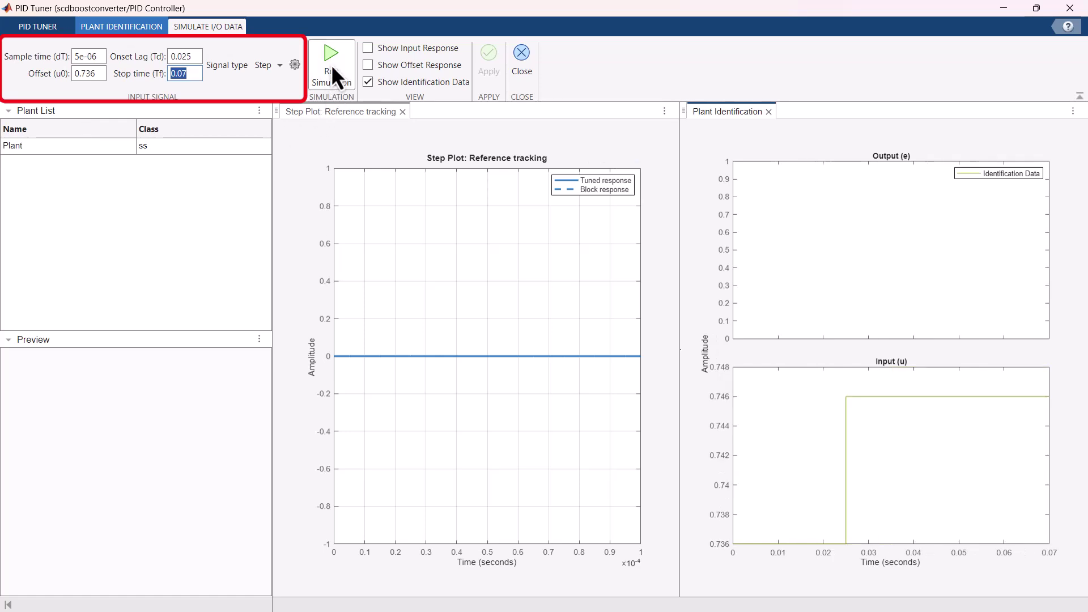
# - Simulate the step test with offset 0.736, onset lag 0.025, stop time 0.07, and apply the data
pyautogui.click(331, 64)
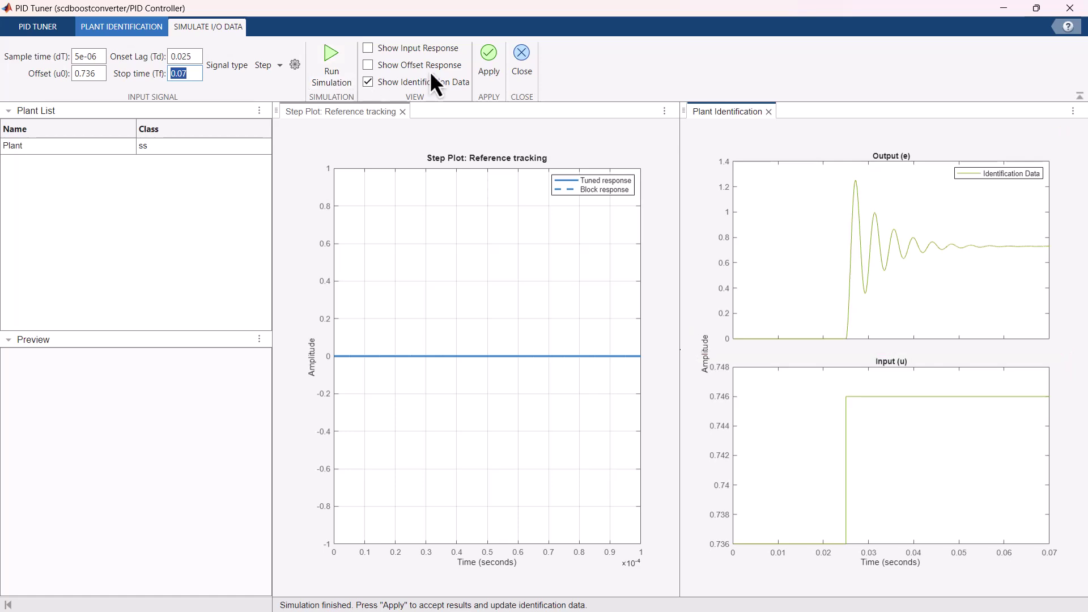
pyautogui.click(489, 53)
pyautogui.click(528, 56)
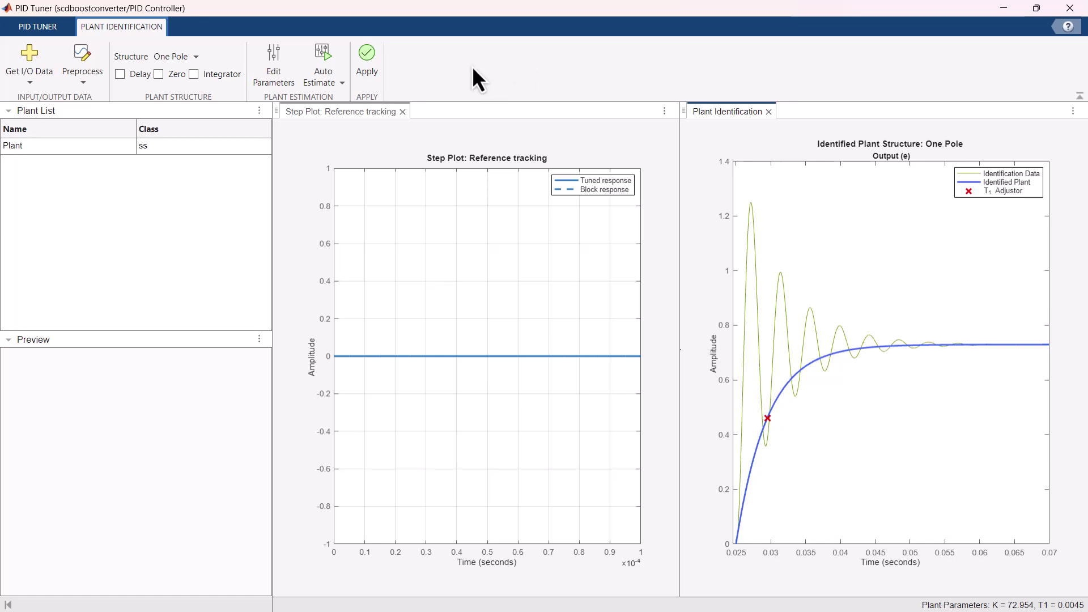
# - Auto-estimate an Underdamped Pair plant (K 72.931, zeta 0.107) from the identification data
pyautogui.click(187, 61)
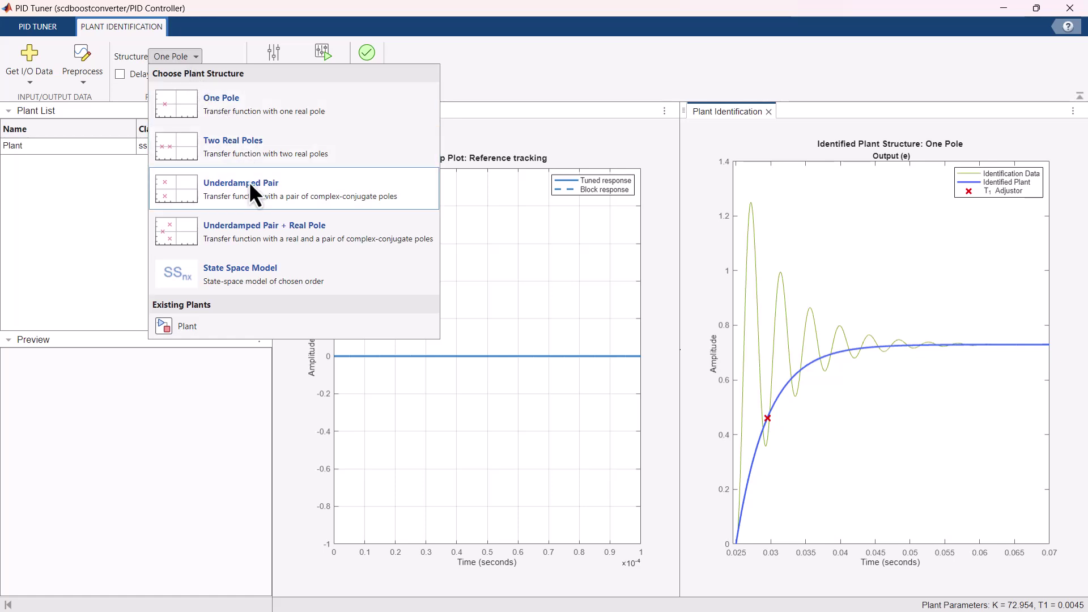
pyautogui.click(262, 190)
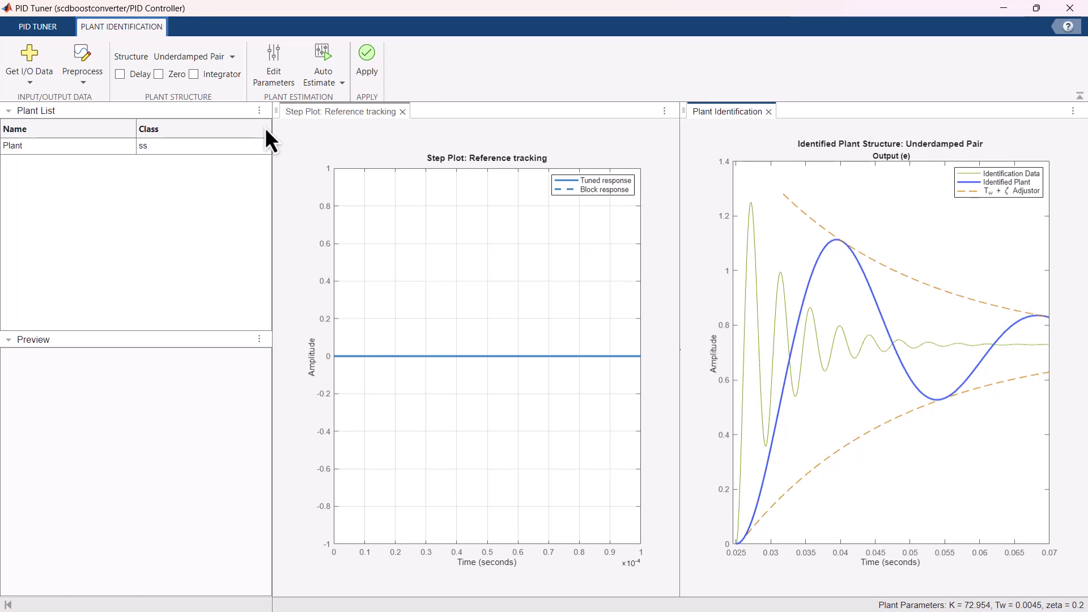
pyautogui.click(319, 59)
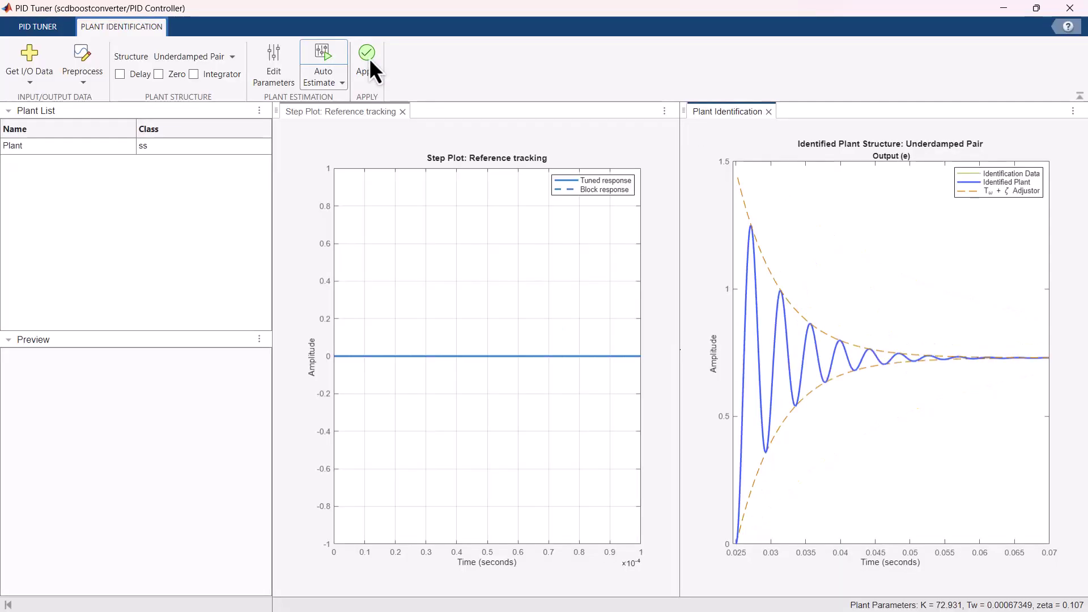
# - Retune against Plant1 and update the block with gains P 0.167, I 105.7, D 5.83e-05, N 83117
pyautogui.click(369, 59)
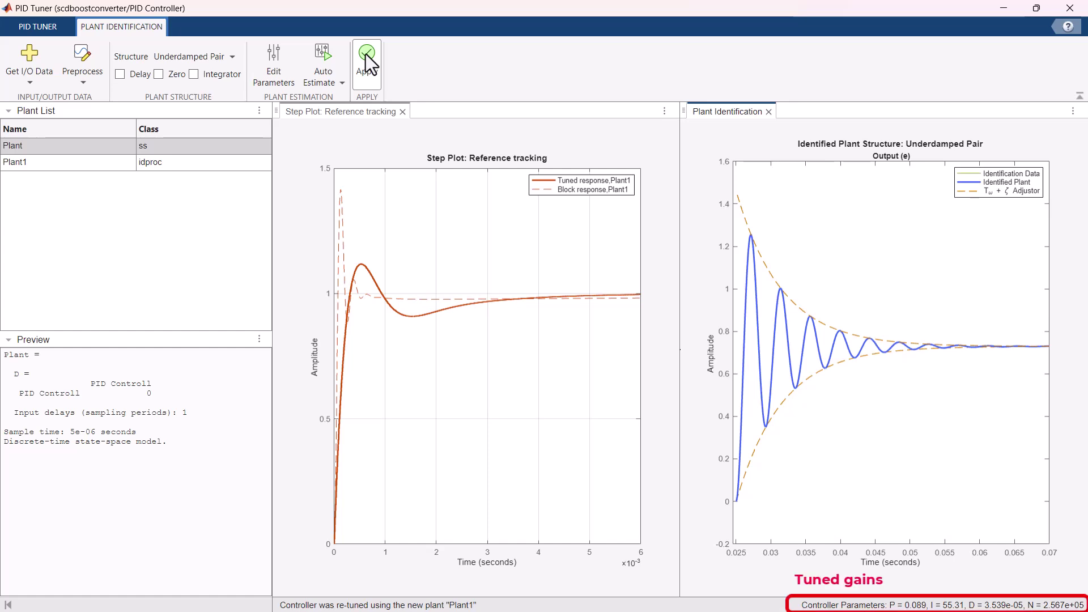
pyautogui.click(102, 163)
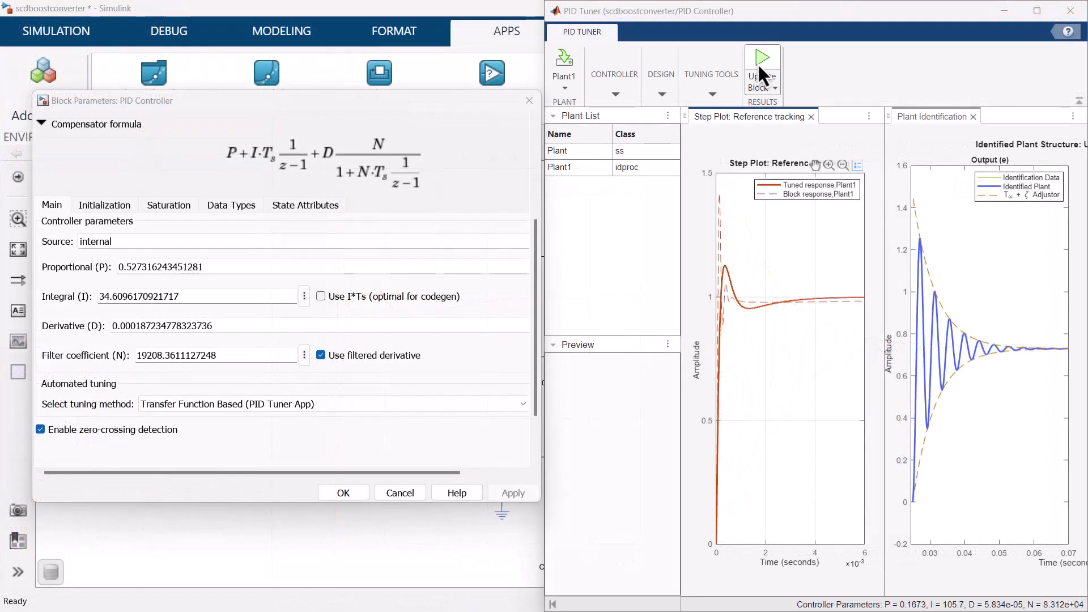
pyautogui.click(759, 62)
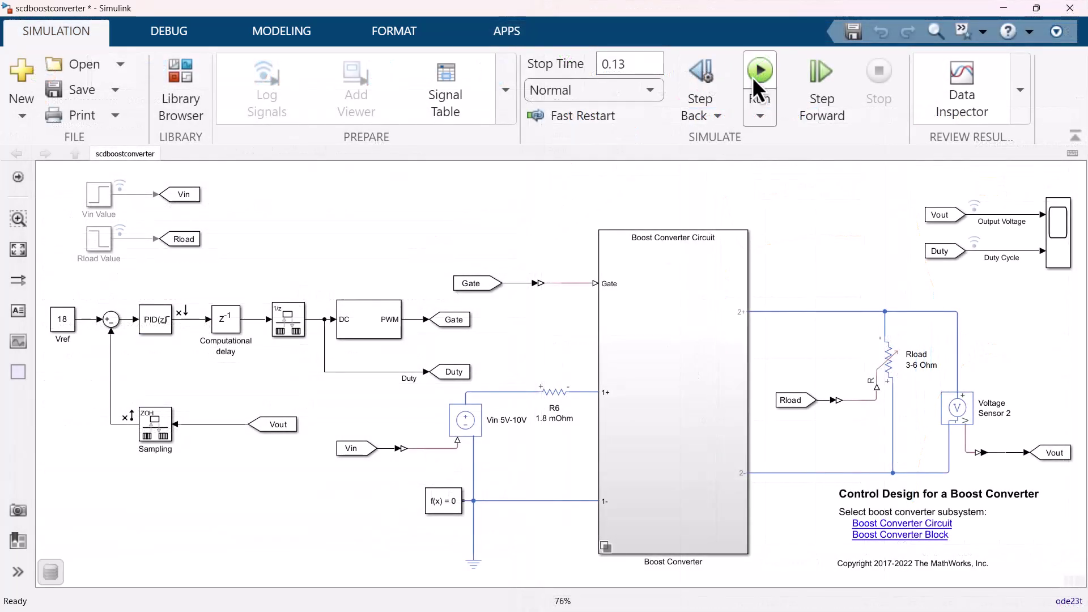
# - Simulate with the tuned gains, check the output in Data Inspector, and launch Model Linearizer
pyautogui.click(753, 75)
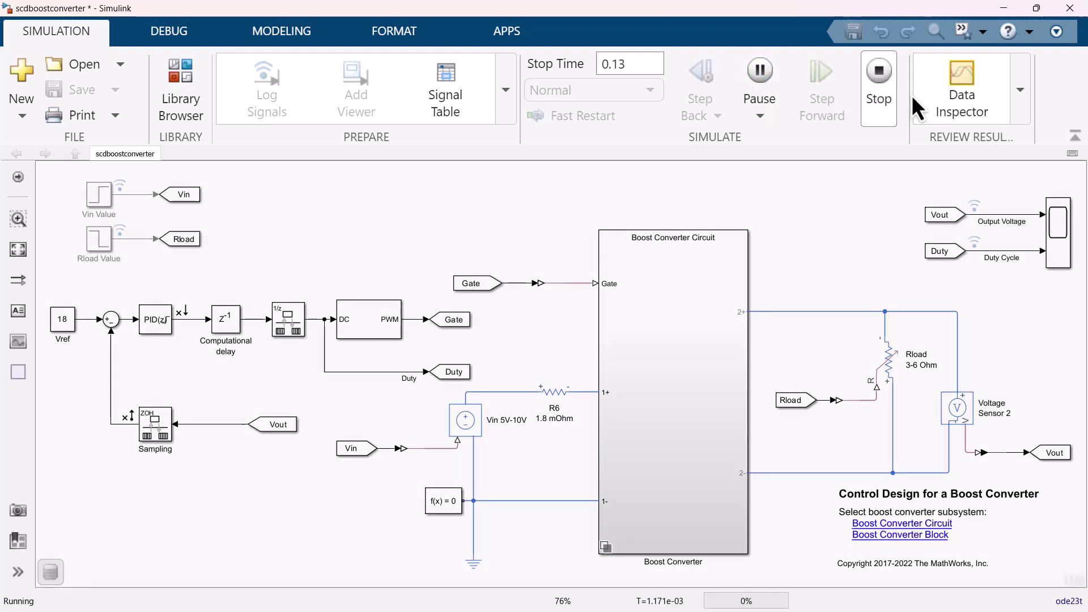
pyautogui.click(958, 83)
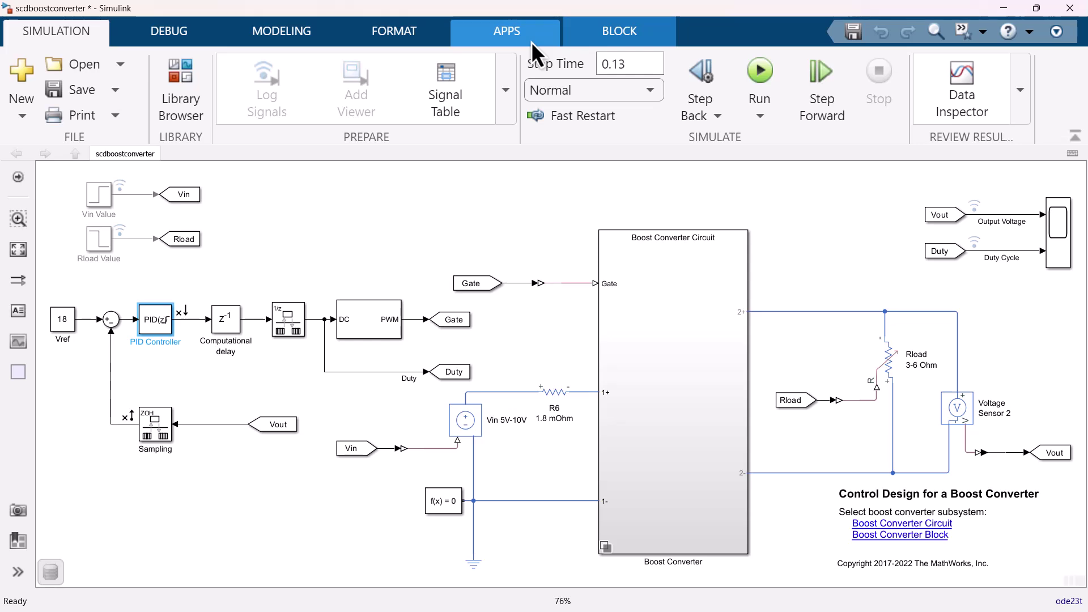
pyautogui.click(531, 41)
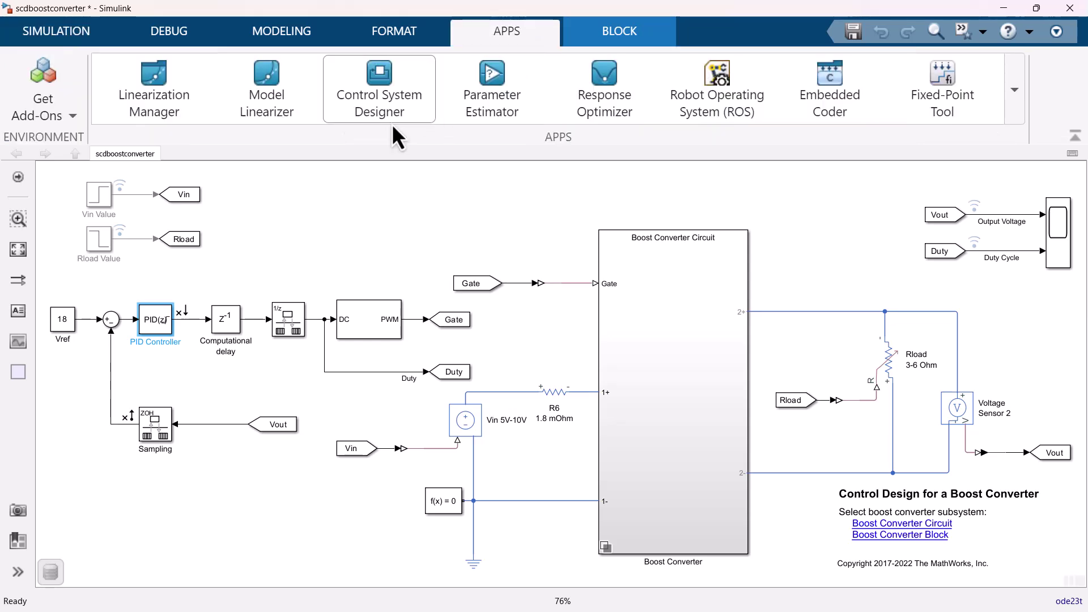
pyautogui.click(286, 108)
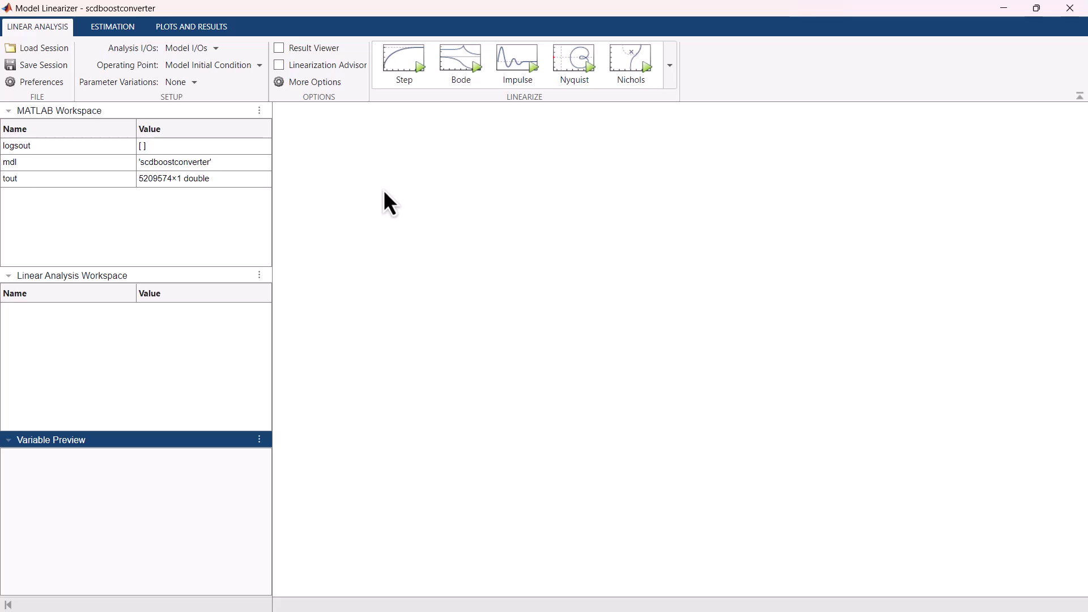
# - Create operating point op_snapshot1 from a simulation snapshot at t = 0.045 s
pyautogui.click(247, 67)
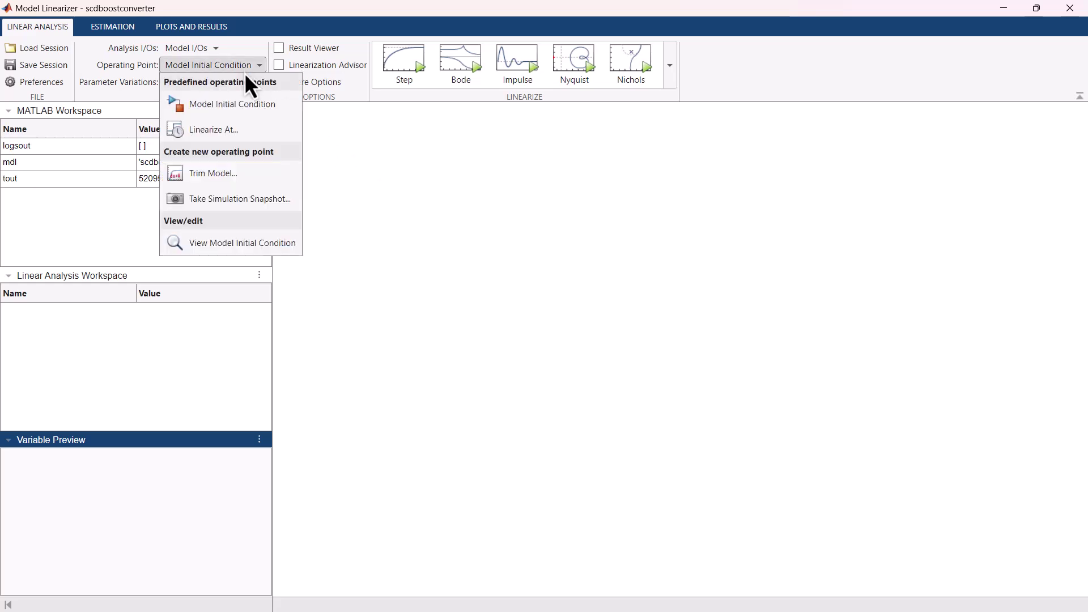
pyautogui.click(251, 197)
pyautogui.write('0.045')
pyautogui.click(533, 438)
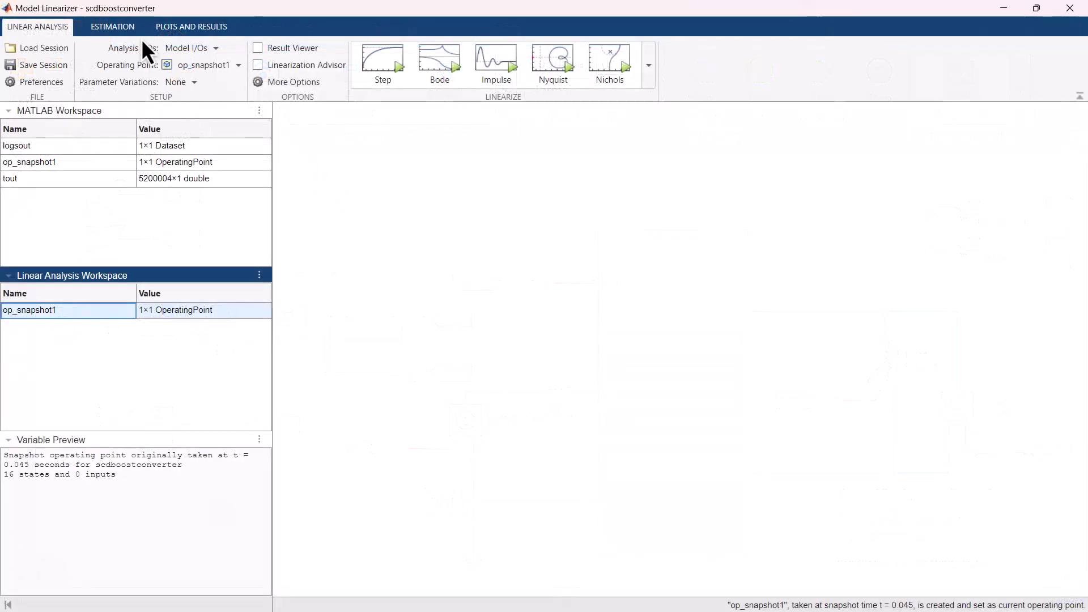
# - Create sinestream input in_sine1, estimate the Bode response estsys1, and bring up its actions
pyautogui.click(127, 26)
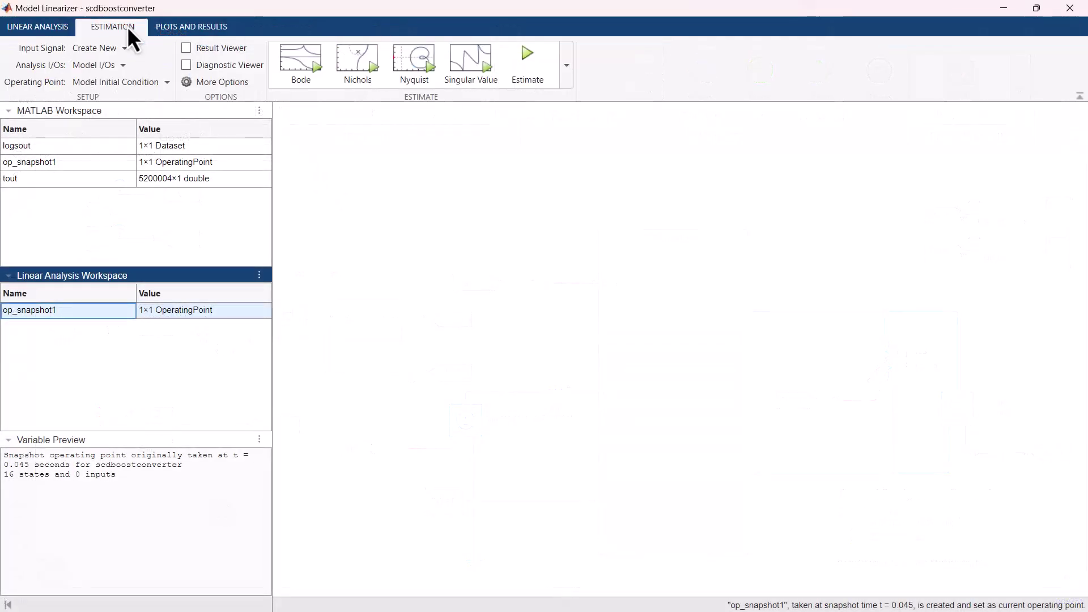
pyautogui.click(117, 49)
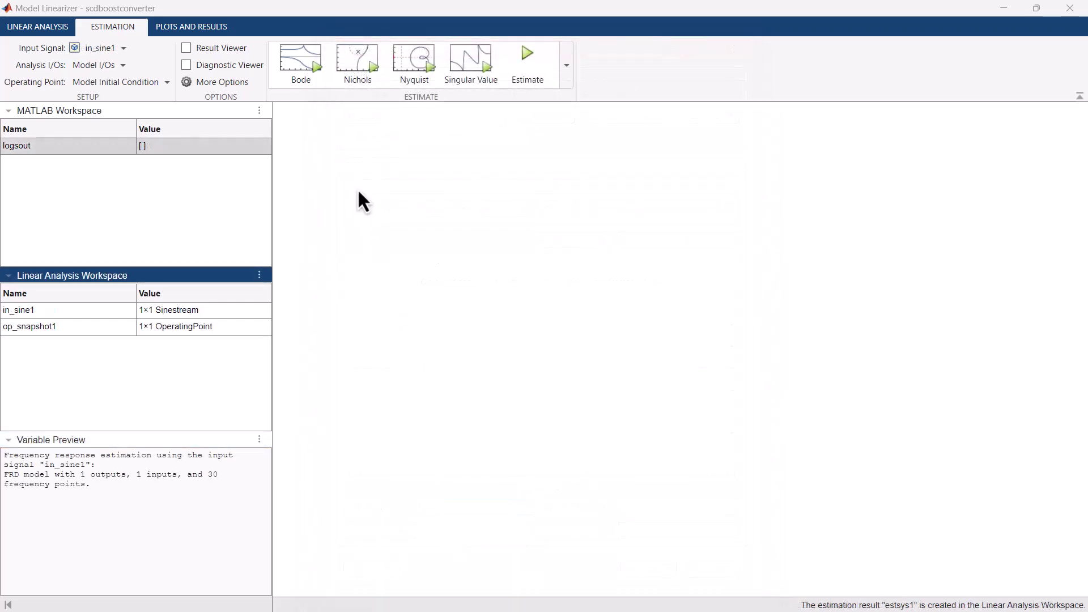
pyautogui.click(312, 58)
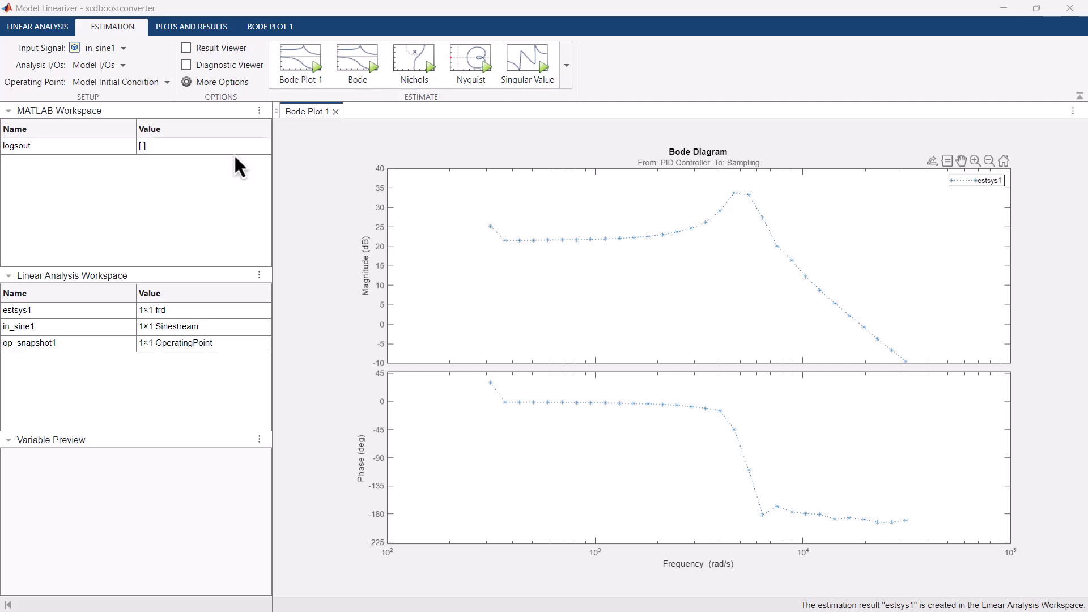
pyautogui.click(107, 312)
pyautogui.rightClick(106, 312)
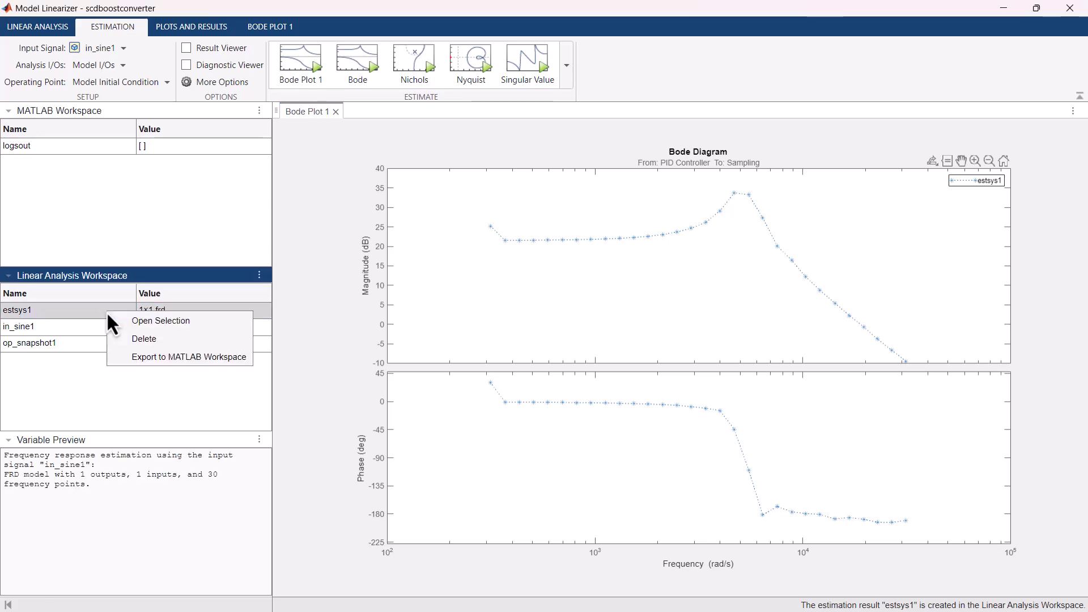
# - Export estsys1 to the workspace, import it as the PID Tuner plant, and preview its frequency data
pyautogui.click(148, 350)
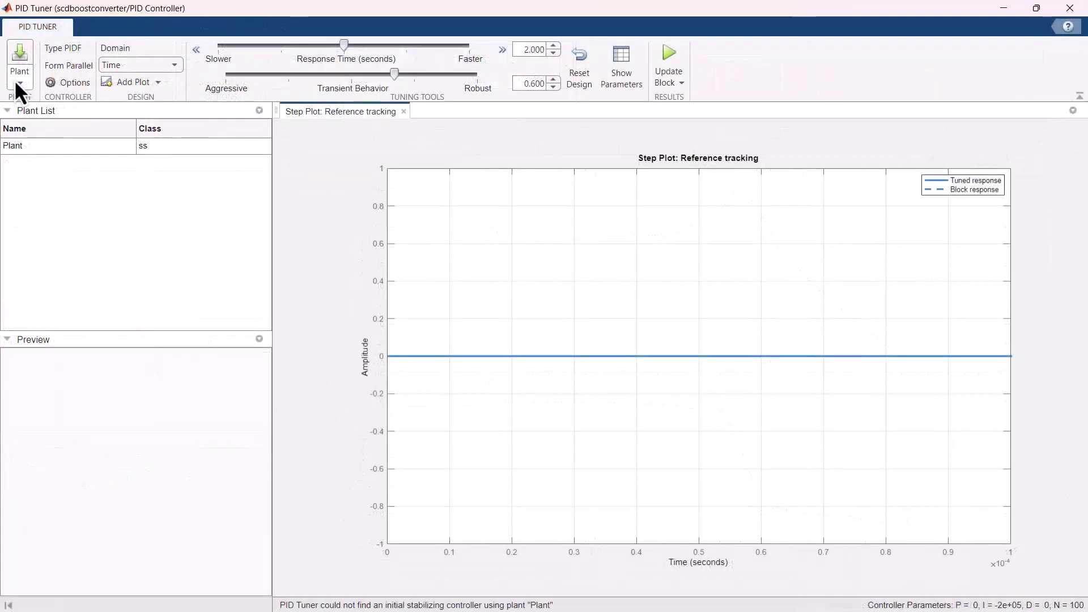
pyautogui.click(17, 83)
pyautogui.click(76, 170)
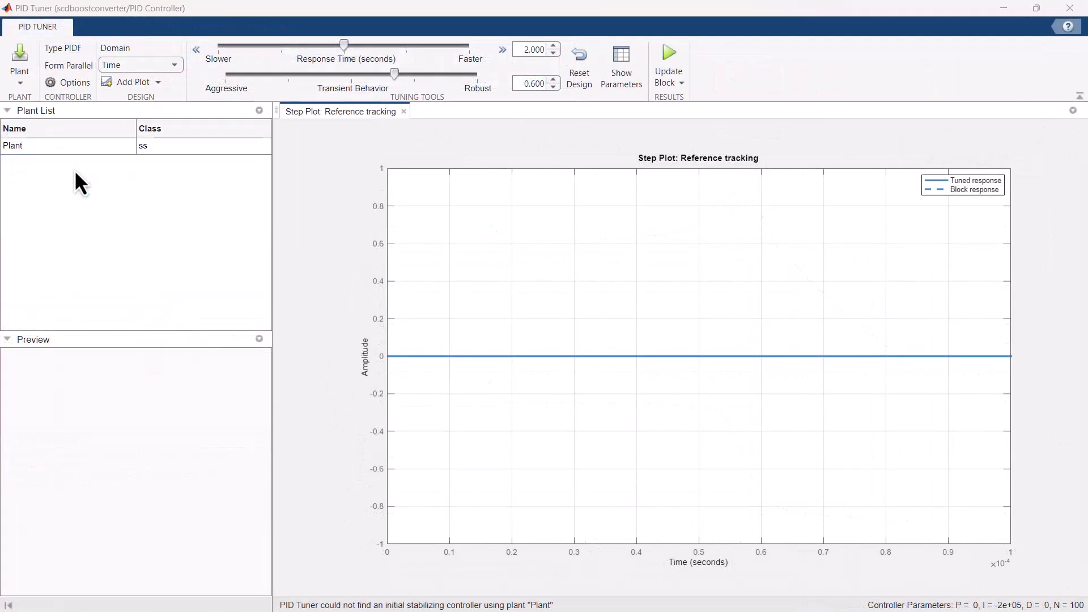
pyautogui.click(399, 421)
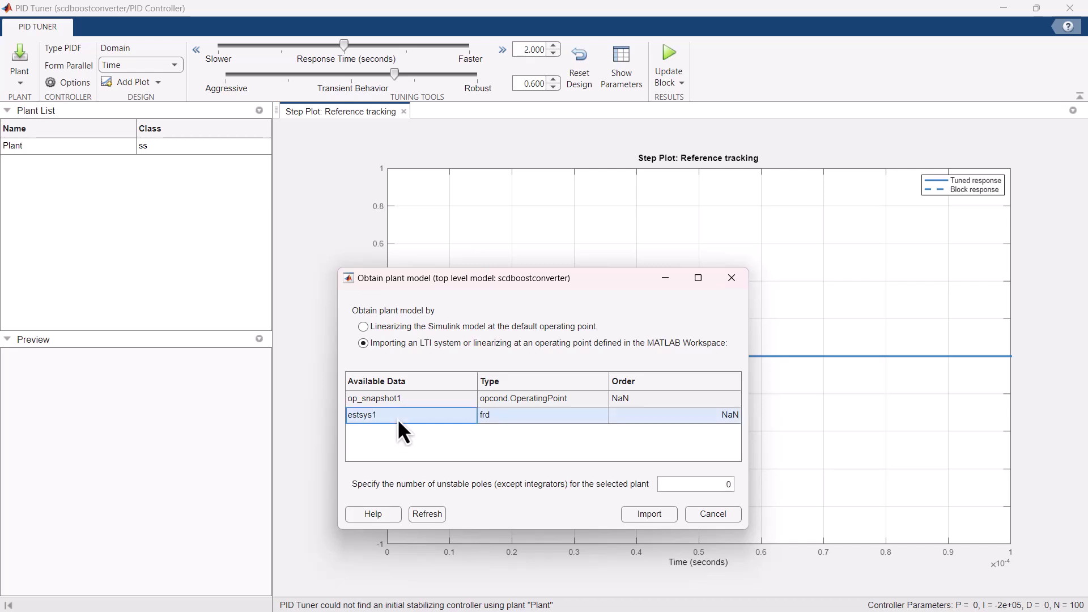
pyautogui.click(657, 520)
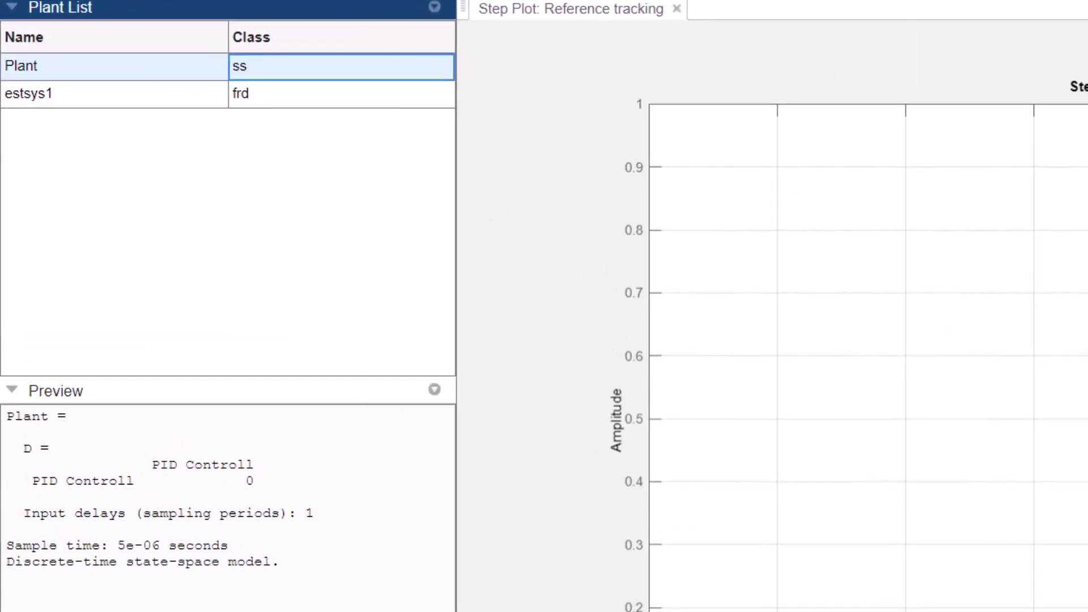
pyautogui.click(213, 103)
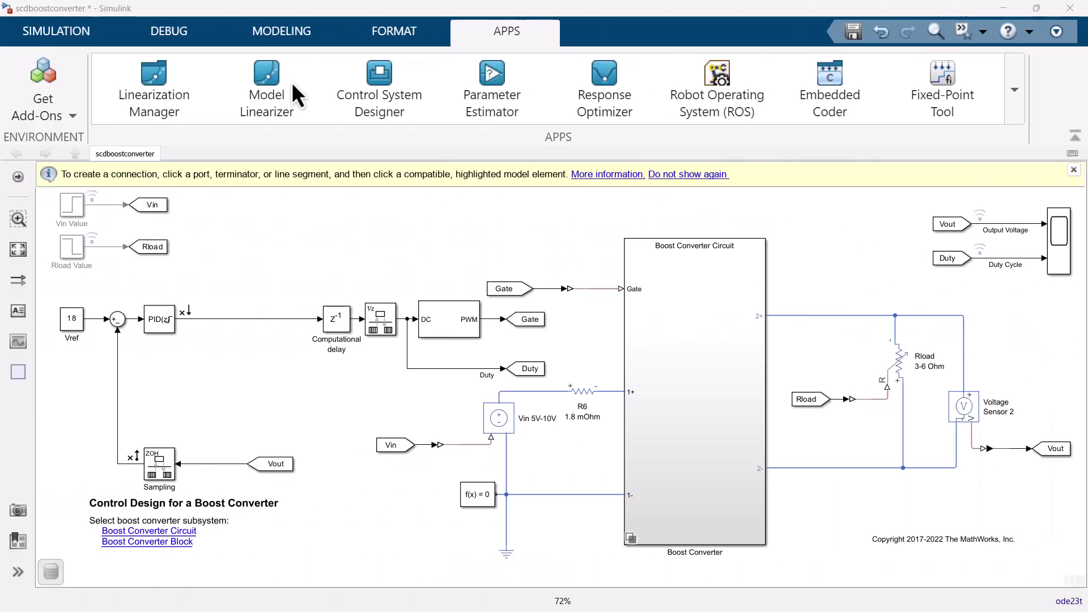
# - Quick-insert a Closed-Loop PID Autotuner block with 'closed' and wire the PID output to its u port
pyautogui.doubleClick(240, 364)
pyautogui.write('closed')
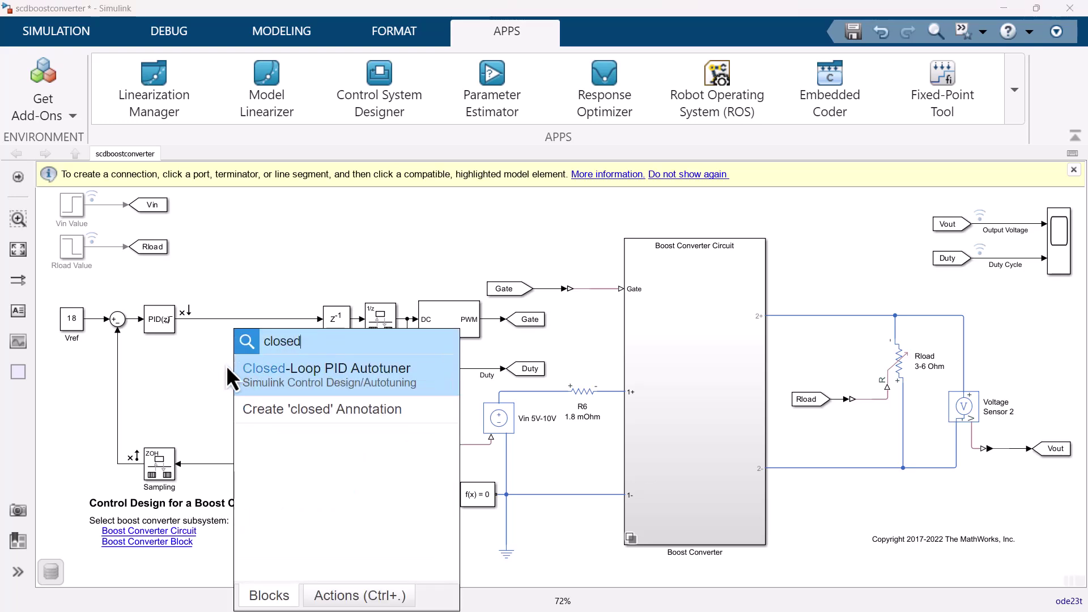
pyautogui.press('Return')
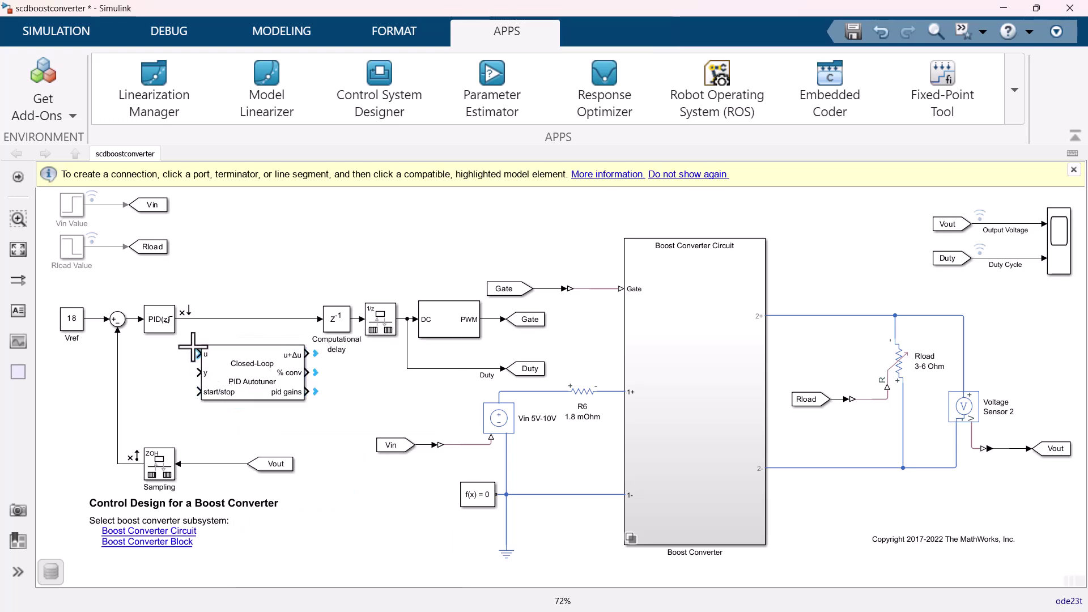
pyautogui.click(187, 324)
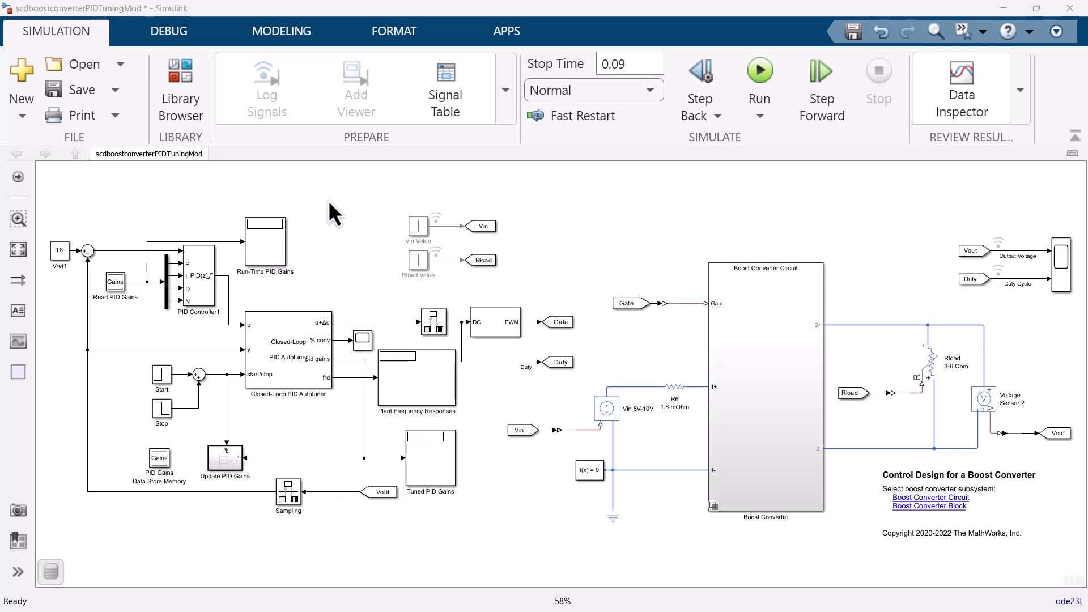
# - Review the autotuner's Experiment settings (Superposition mode, 0.03 amplitude) and accept them
pyautogui.click(305, 332)
pyautogui.doubleClick(304, 331)
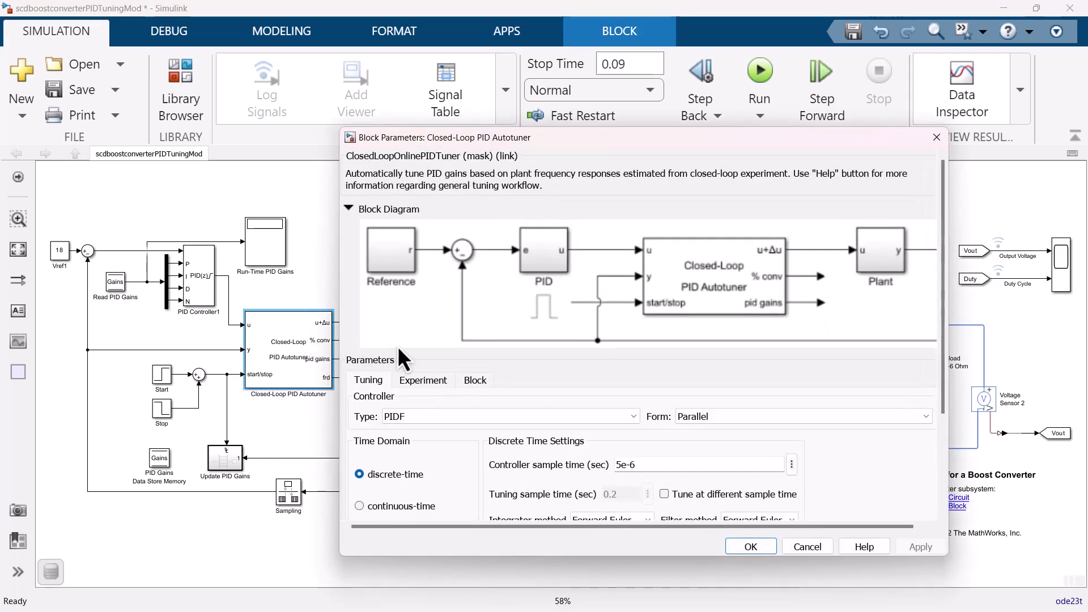
pyautogui.click(422, 378)
pyautogui.scroll(-3, 397, 346)
pyautogui.scroll(-1, 397, 346)
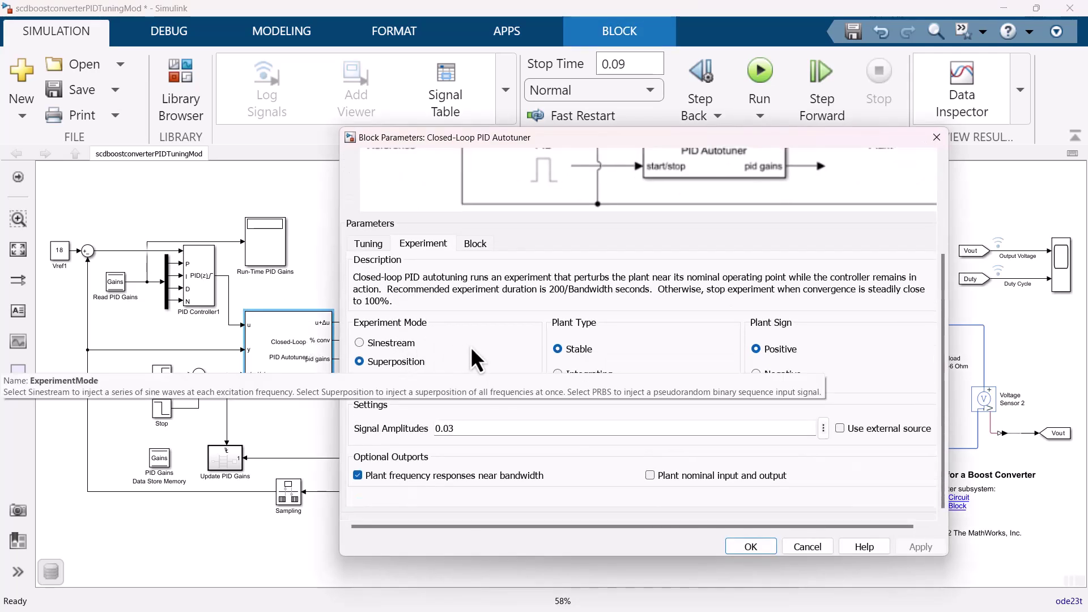
pyautogui.click(763, 546)
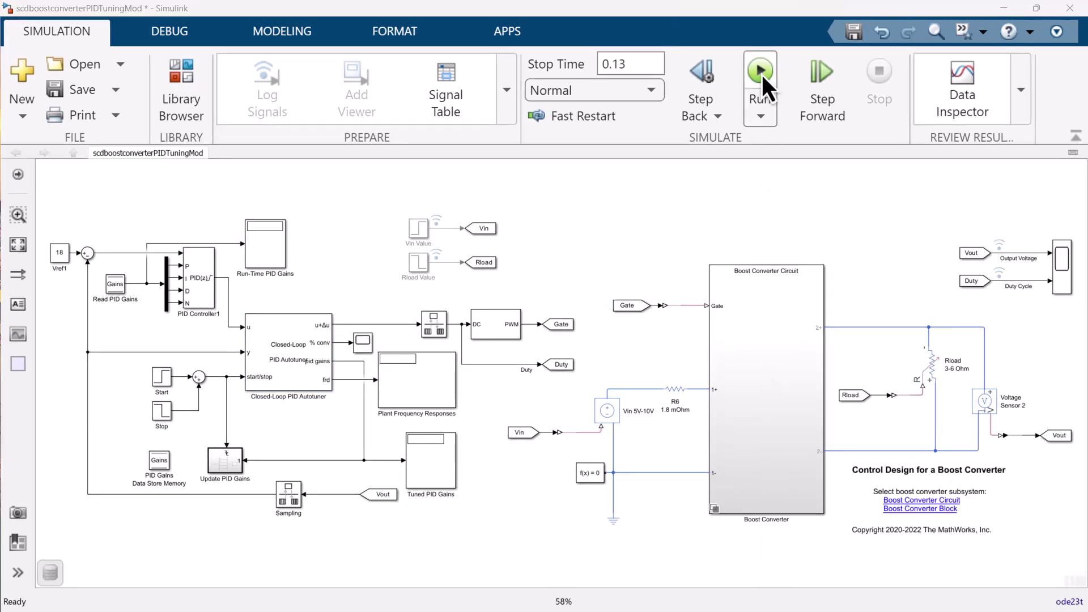
# - Run the autotuning simulation, check the logged signals, then build C/C++ code for the autotuner subsystem
pyautogui.click(759, 72)
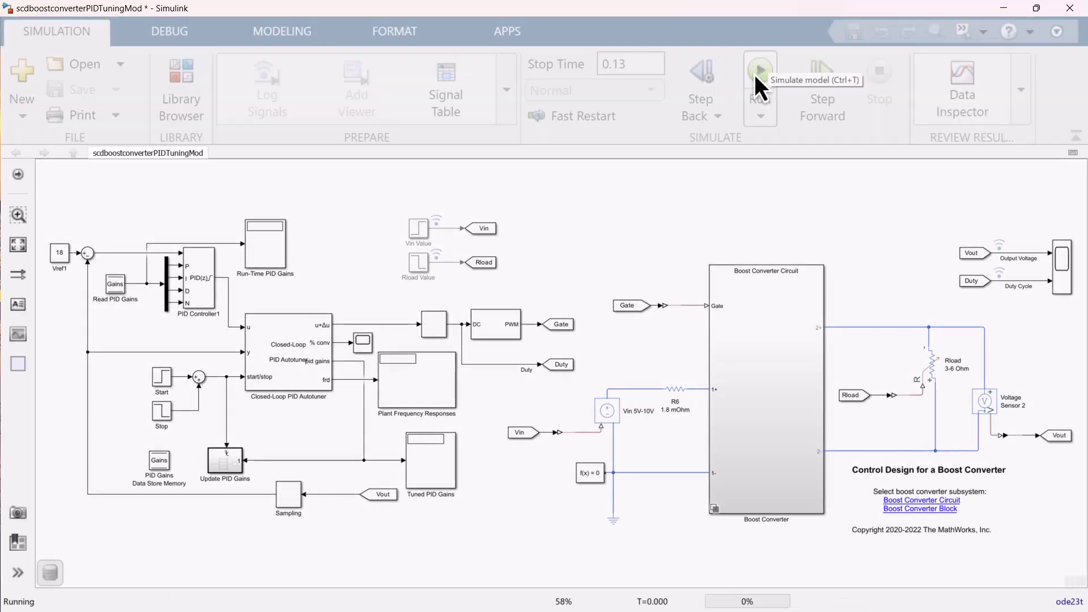
pyautogui.click(953, 85)
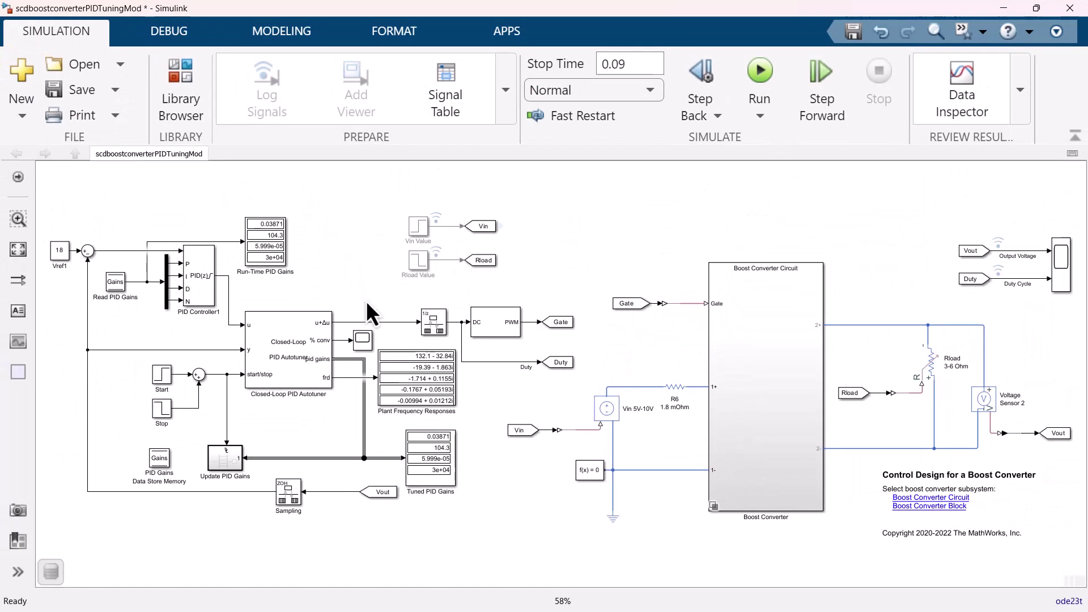
pyautogui.rightClick(301, 368)
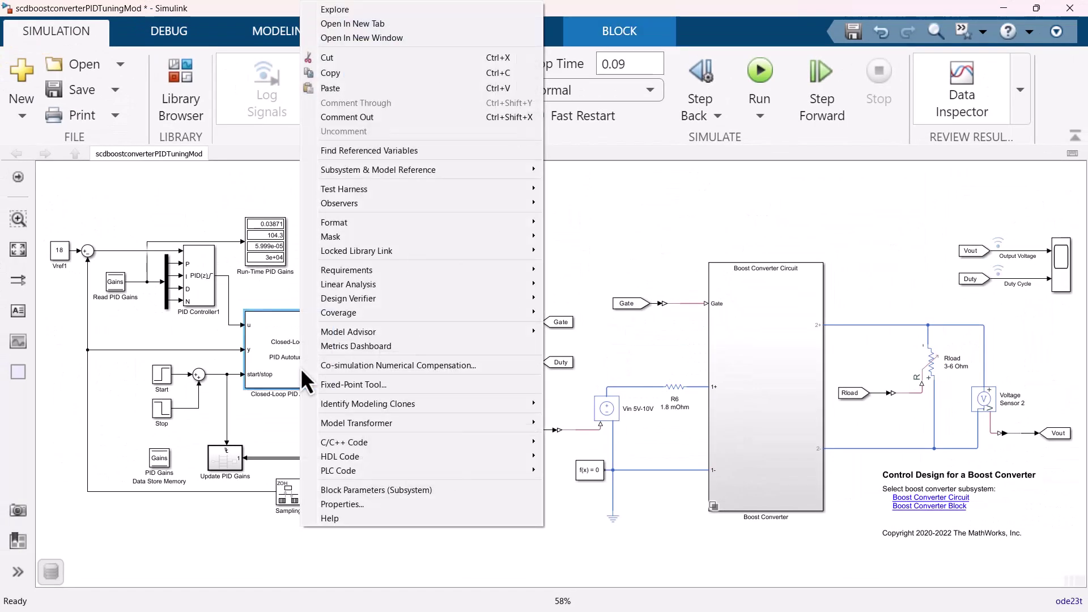
pyautogui.moveTo(366, 441)
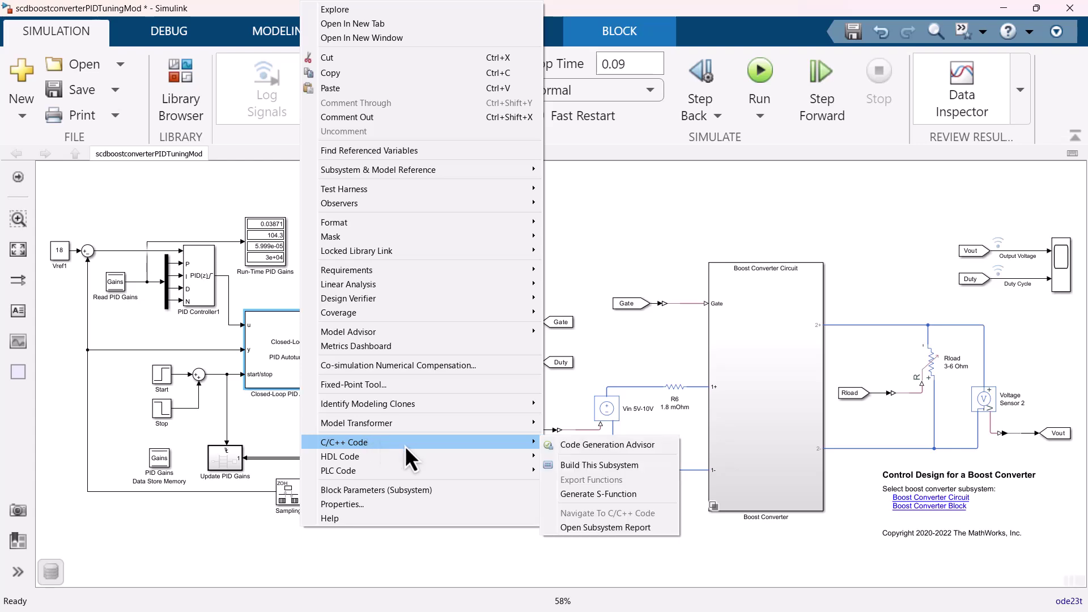
pyautogui.click(608, 466)
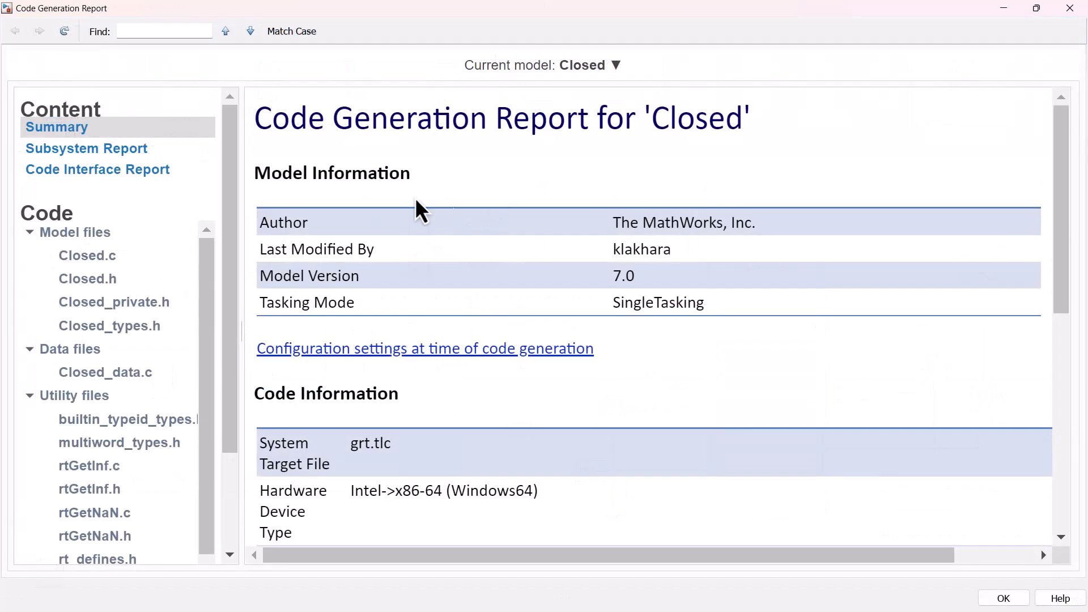
# - Open Closed.c from the Model files list and scroll through its header comments and includes
pyautogui.click(134, 261)
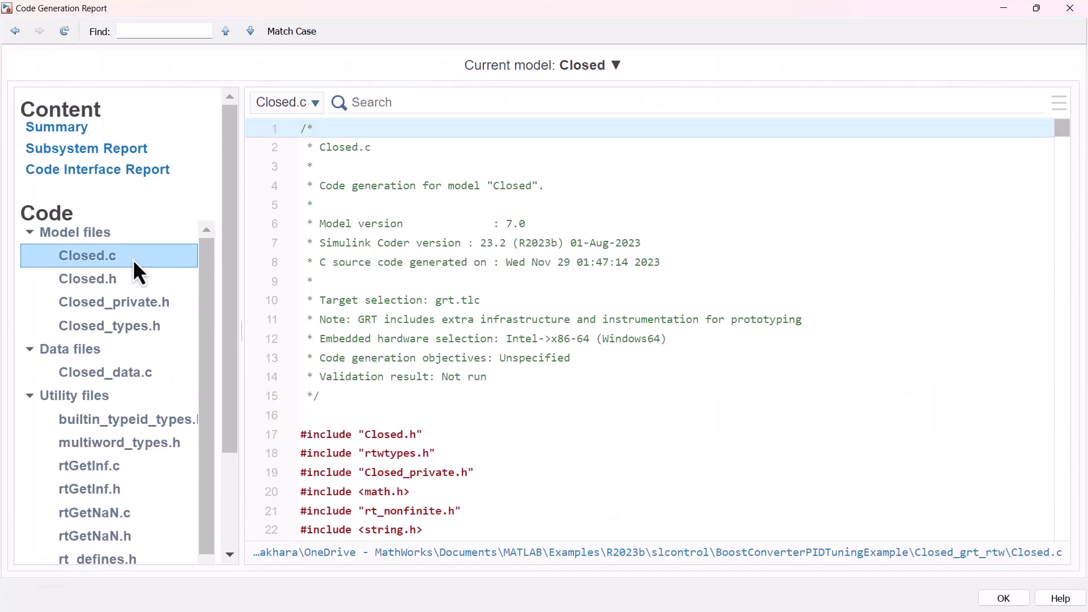
pyautogui.click(476, 243)
pyautogui.scroll(-6, 554, 236)
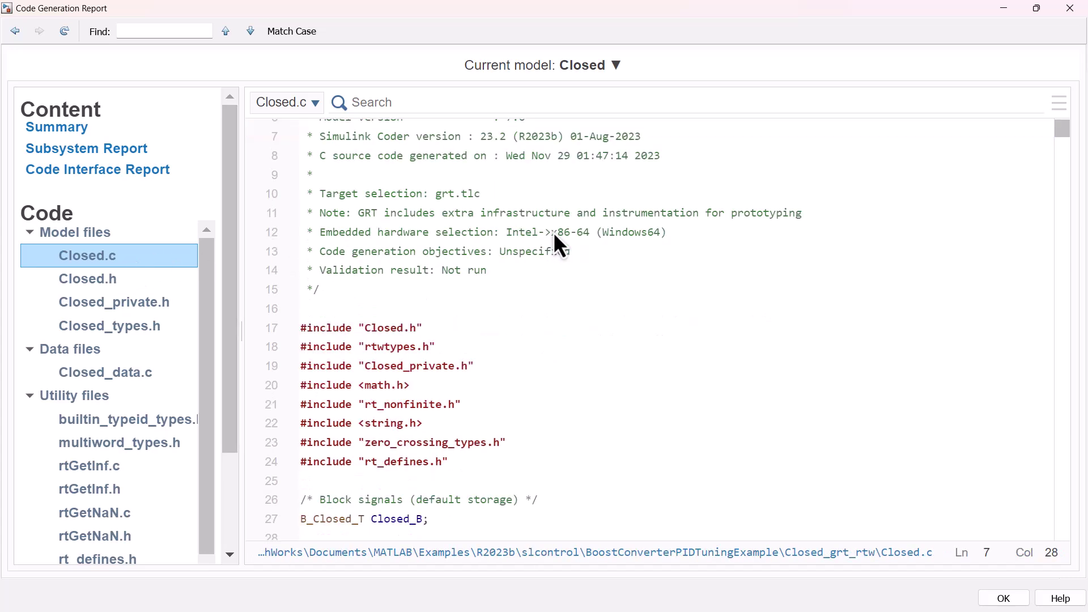